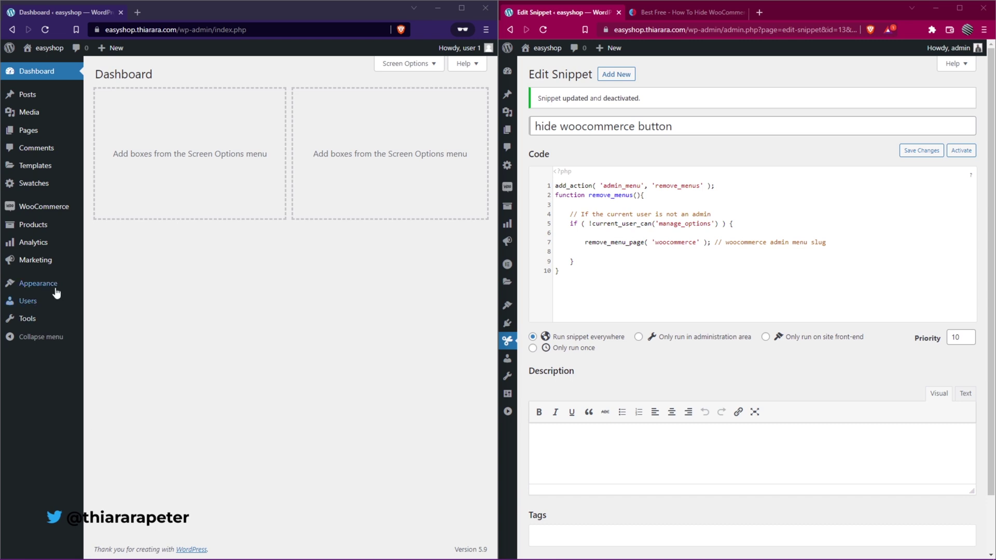
Activate the 'hide woocommerce button' snippet and reload the dashboard to check the WooCommerce menu.
mouse_move(65, 207)
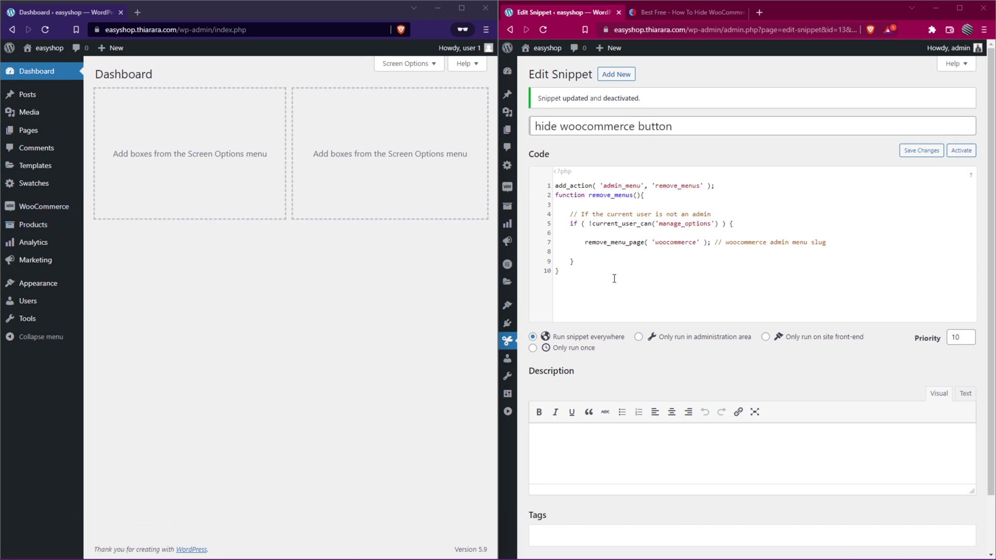
left_click(961, 152)
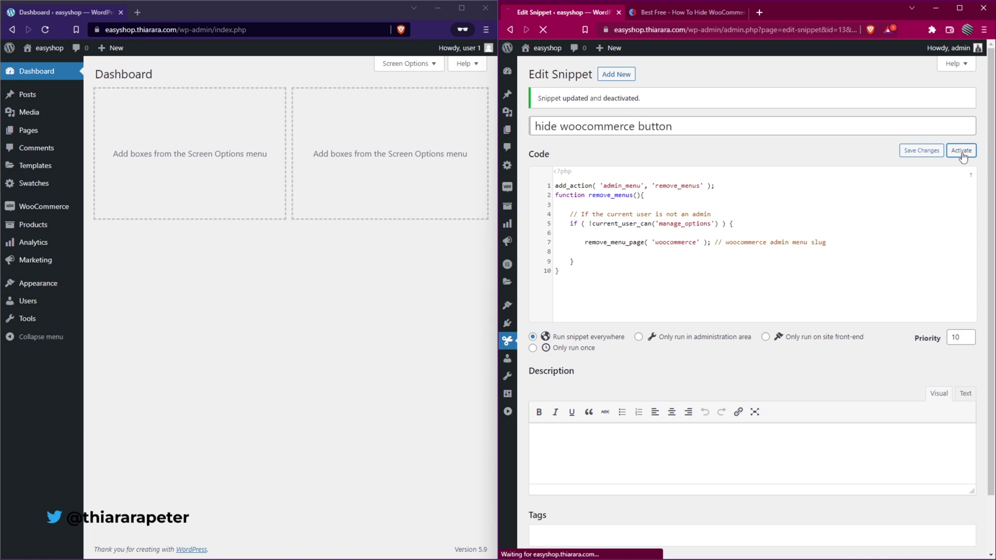
left_click(45, 31)
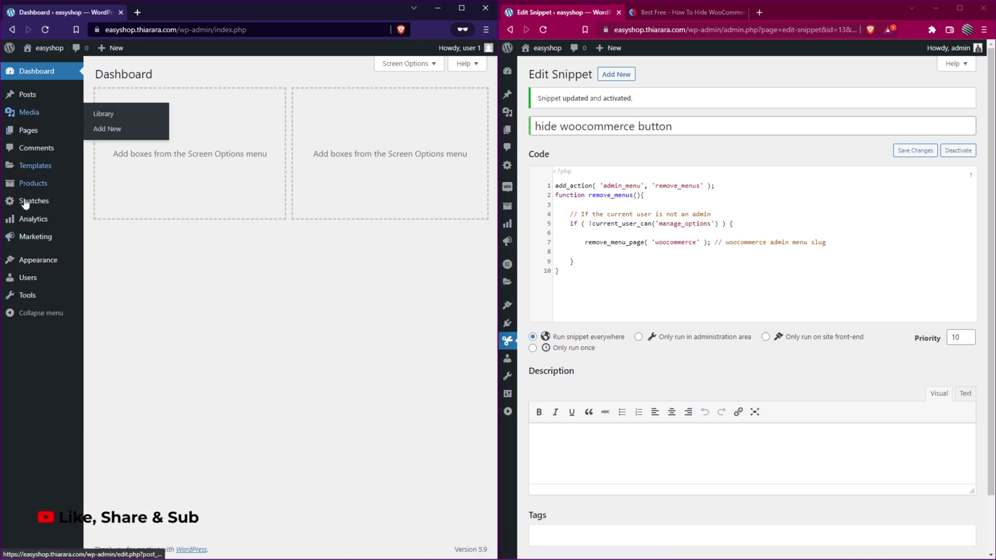
mouse_move(34, 187)
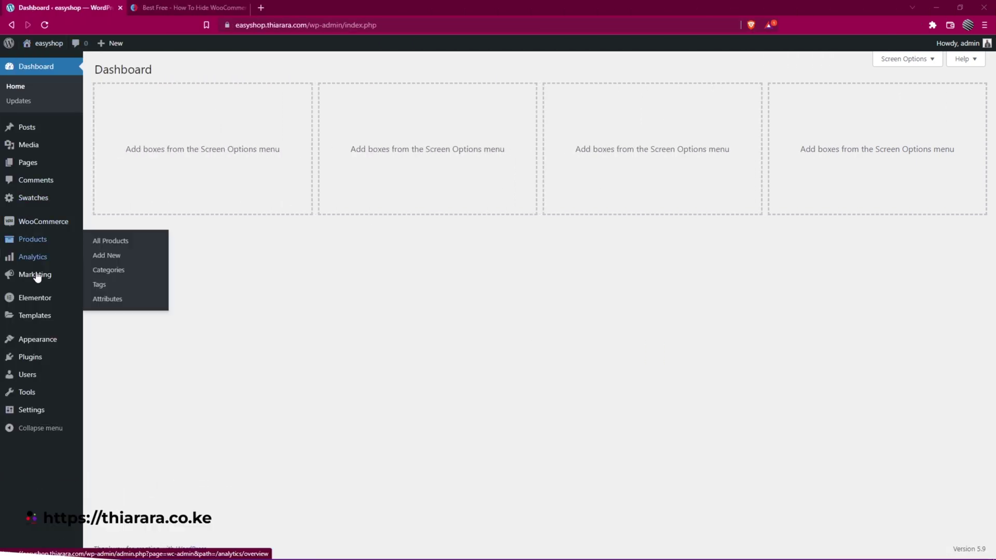
Install the Code Snippets plugin from Plugins > Add New and activate it.
mouse_move(41, 366)
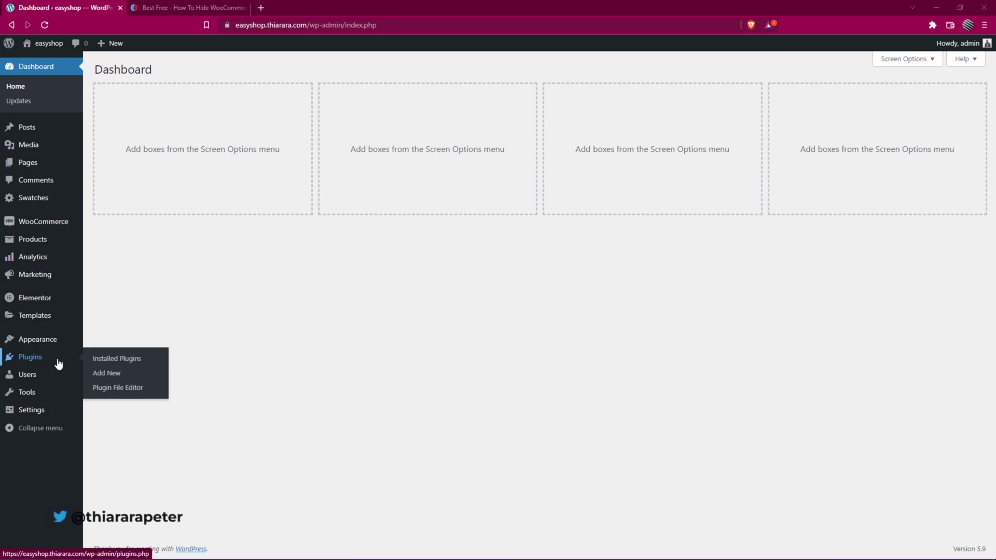
left_click(103, 377)
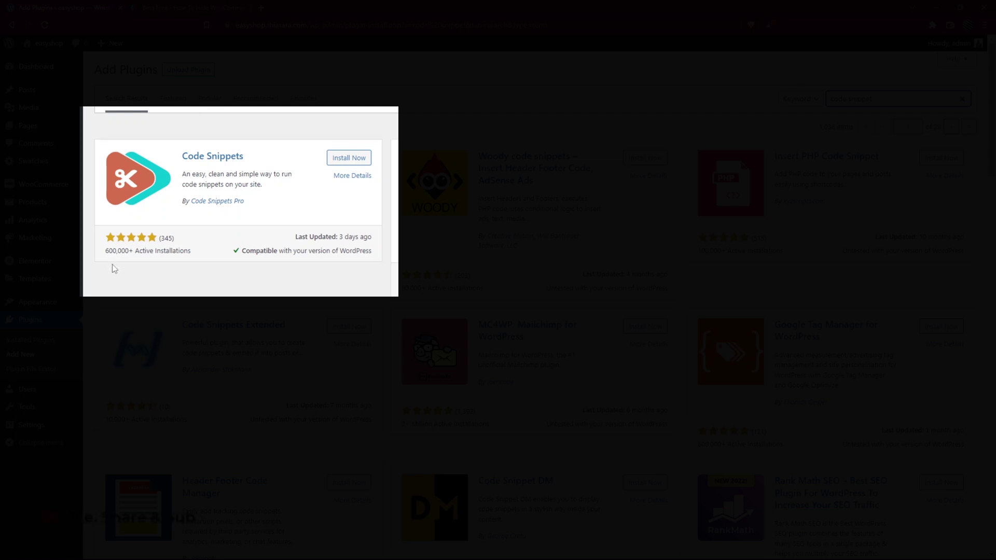
left_click(340, 167)
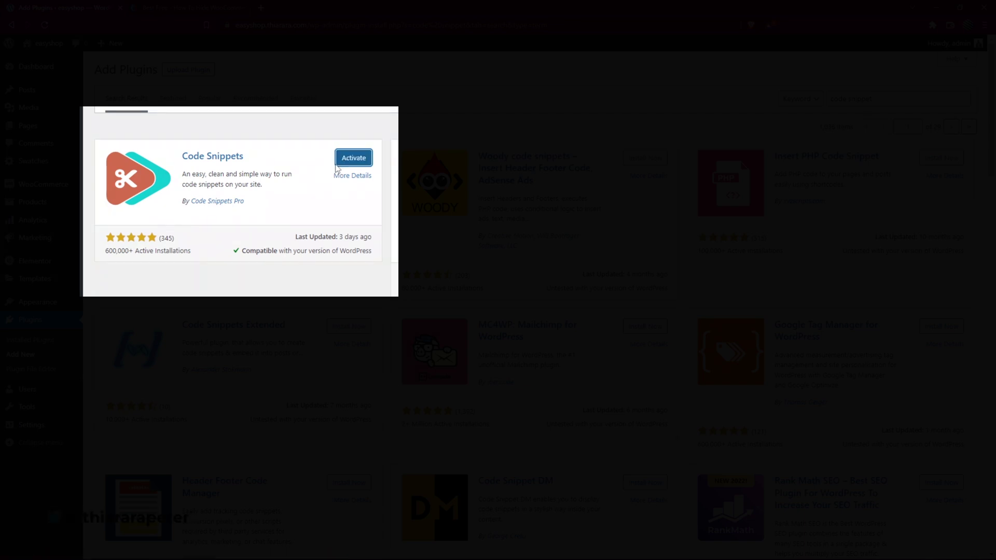
left_click(366, 158)
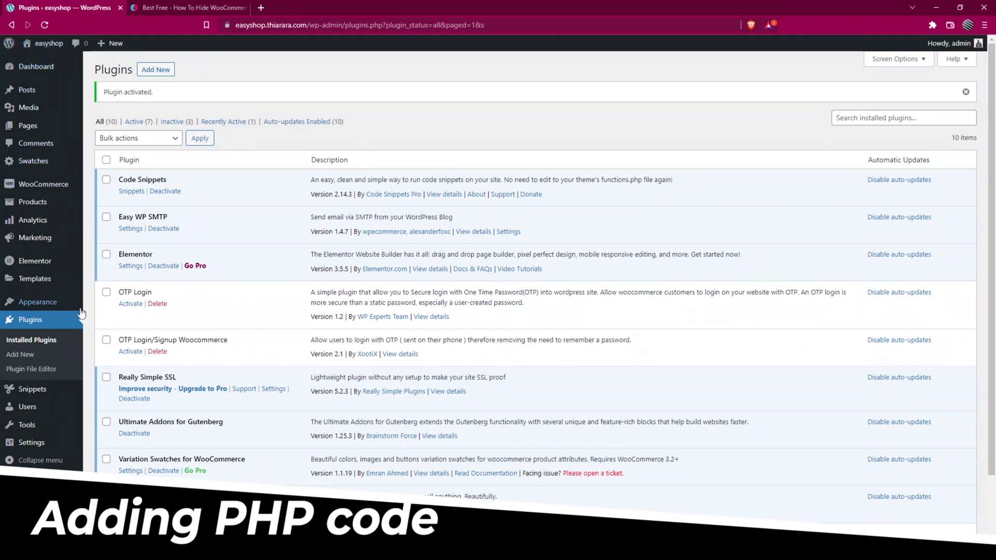
Start a new snippet, paste a clipboard-history entry as its title, then clear it.
mouse_move(30, 396)
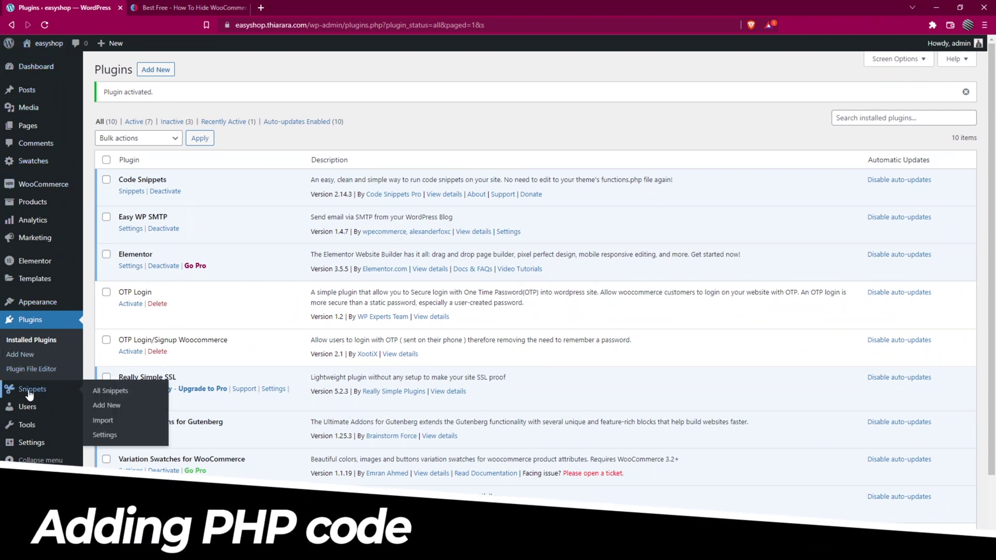
left_click(110, 407)
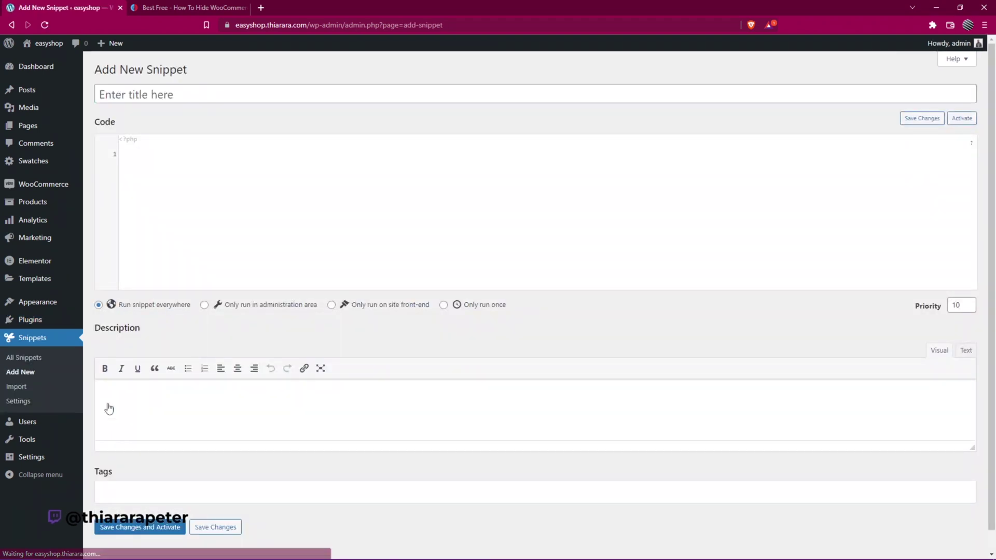
left_click(161, 98)
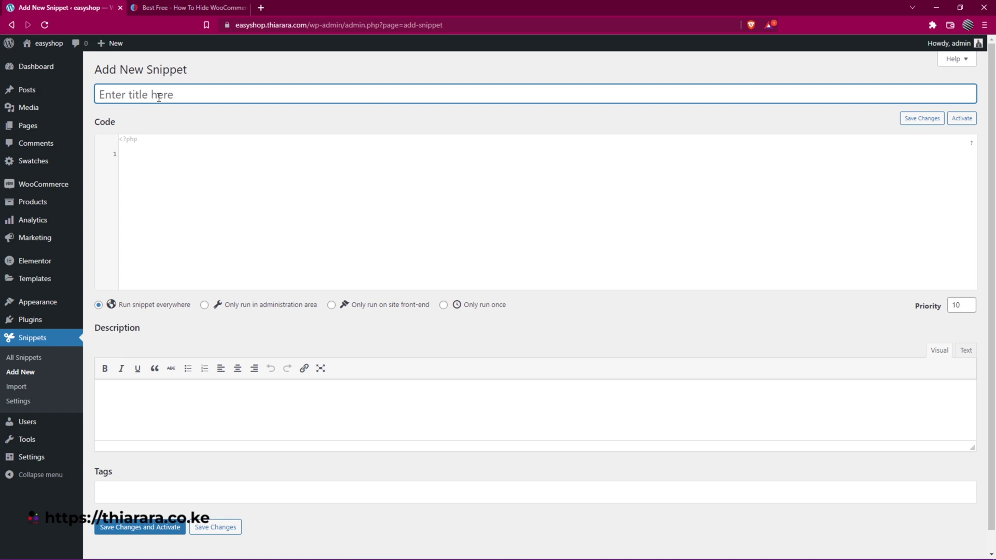
key("super+v")
scroll(174, 235, "down", 1)
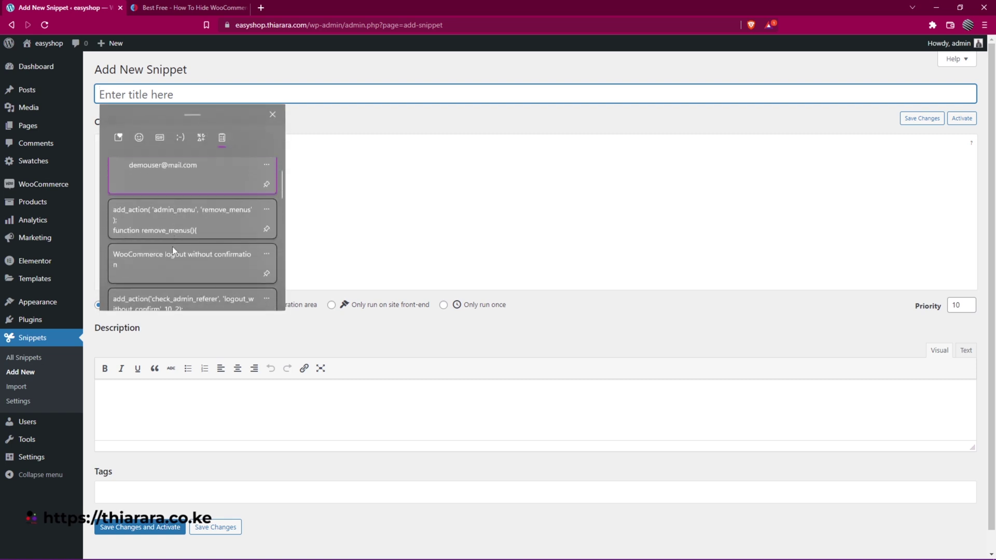
left_click(166, 257)
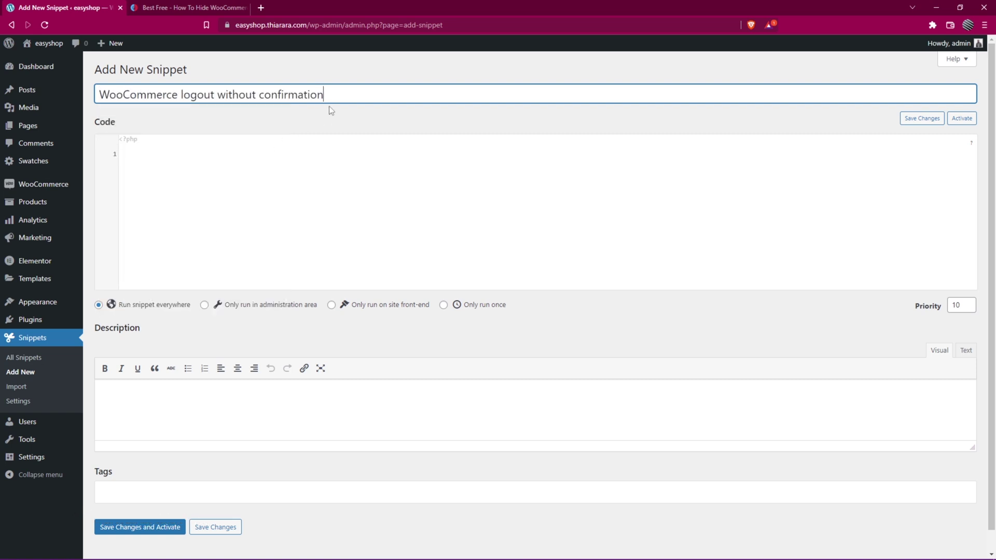
key("ctrl+a")
key("BackSpace")
Title the snippet 'hide WooCommerce button' and switch to the tutorial page.
type("hide woocommerce button")
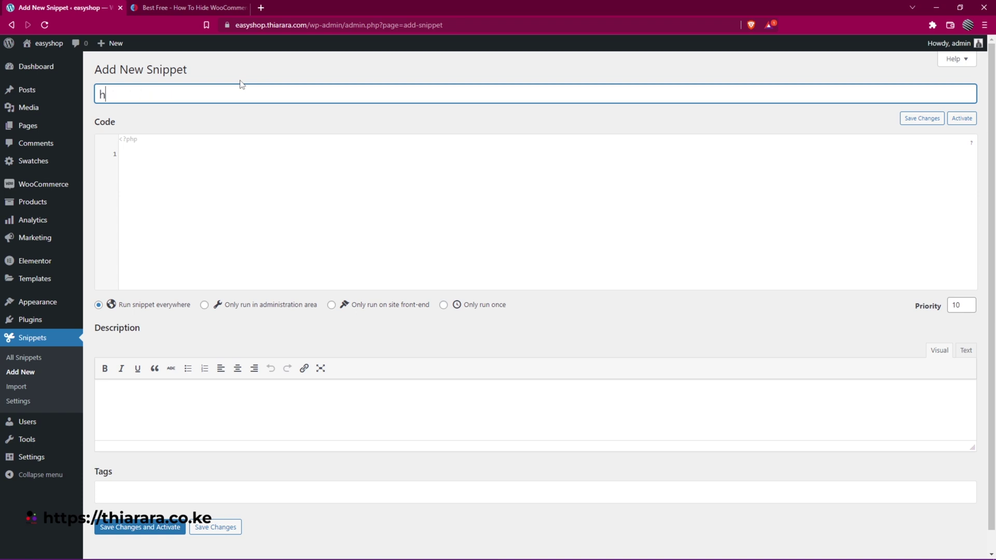
double_click(176, 92)
type("WooCommerce button")
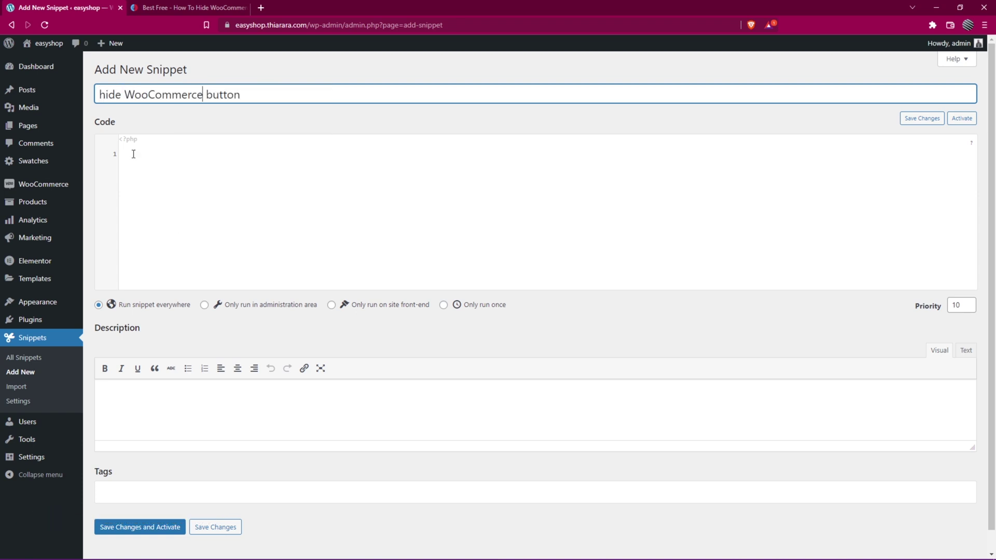
key("ctrl+Tab")
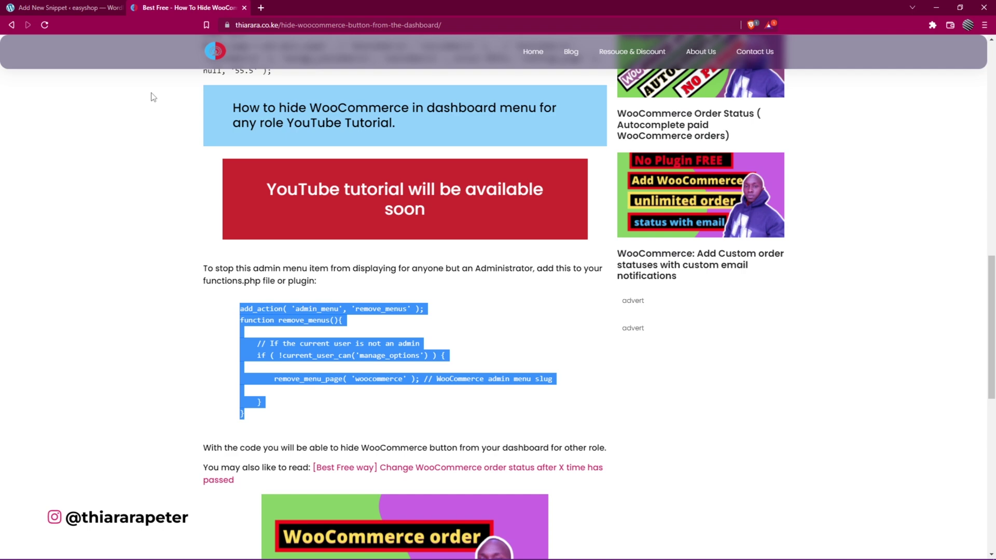
Select the add_action remove_menus code in the tutorial post and return to the snippet editor.
left_click(198, 313)
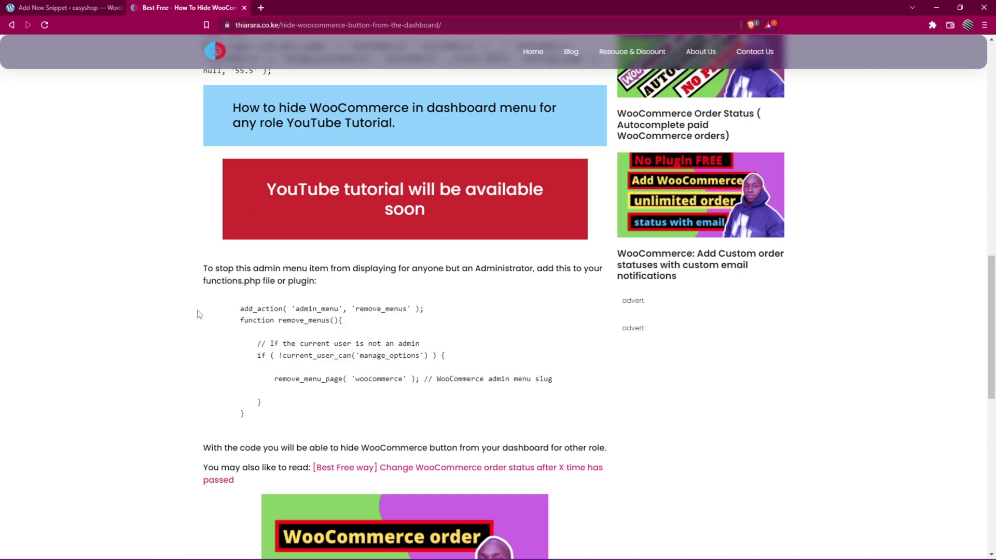
scroll(207, 306, "up", 1)
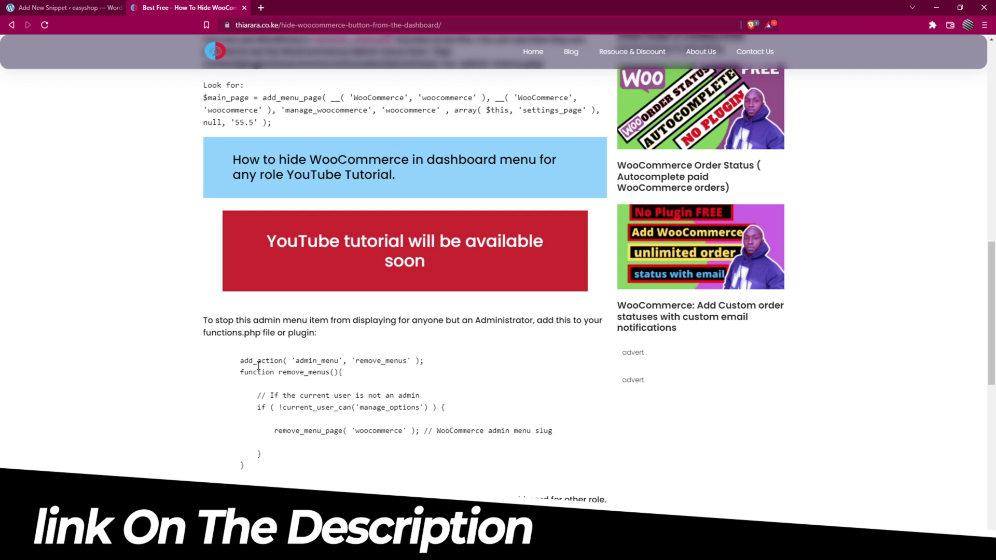
left_click_drag(240, 359, 263, 469)
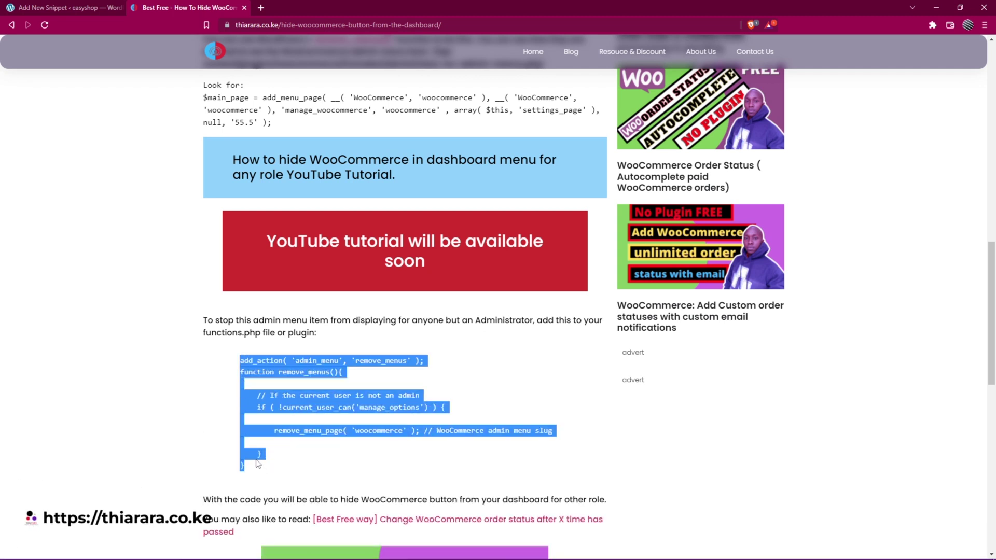
left_click(76, 9)
Paste the copied PHP code into the snippet's code editor, then save and activate it.
left_click(133, 167)
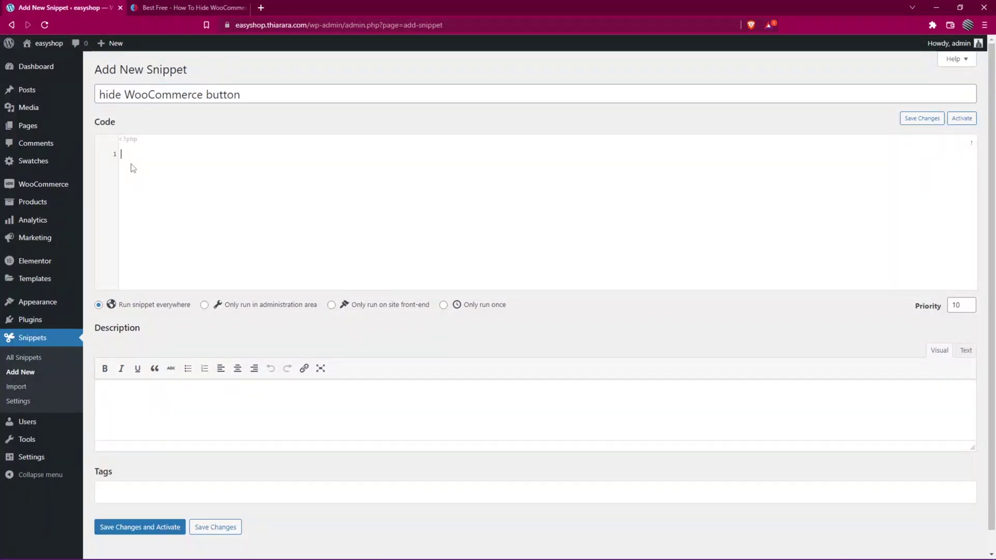
type("add_action( 'admin_menu', 'remove_menus' ); function remove_menus(){      // If the current user is not an admin     if ( !current_user_can('manage_options') ) {          remove_menu_page( 'woocommerce' ); // WooCommerce admin menu slug      } }")
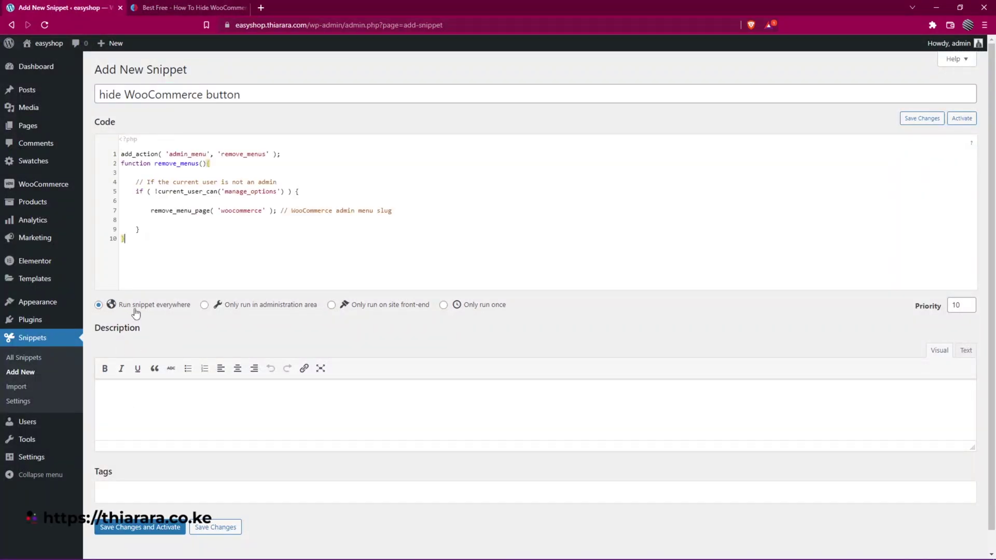
left_click(124, 530)
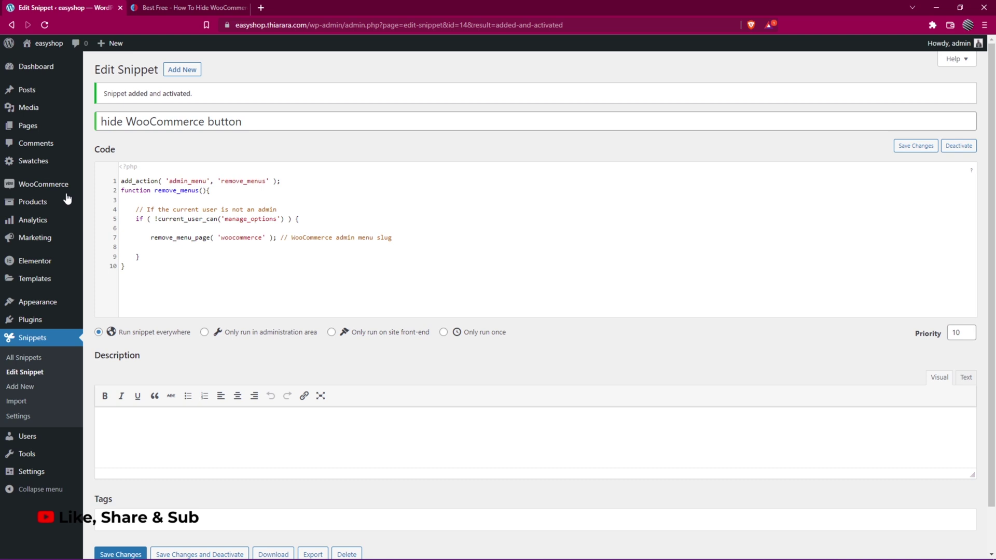
mouse_move(47, 186)
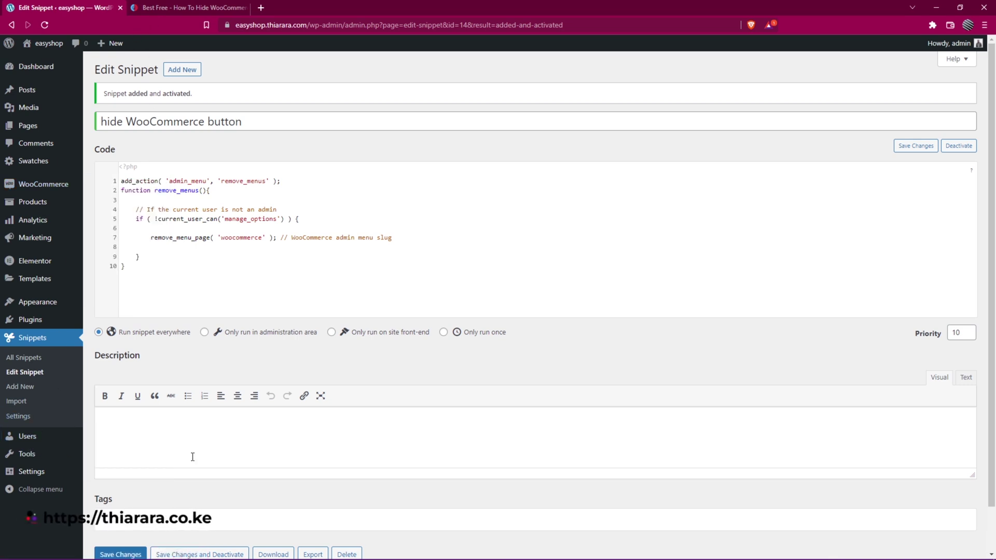
Place the snippet editor and the non-admin dashboard side by side, reloading the dashboard.
key("super+Left")
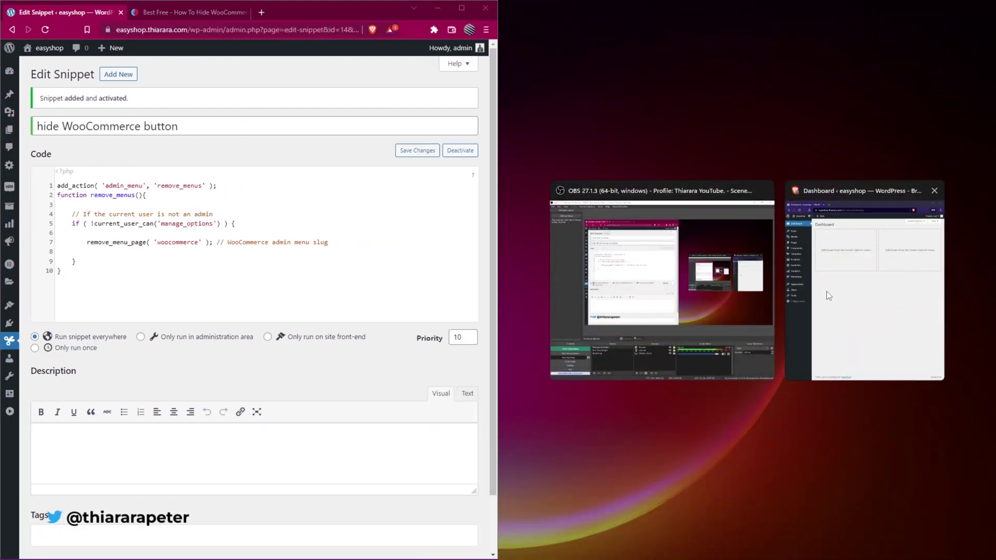
left_click(827, 291)
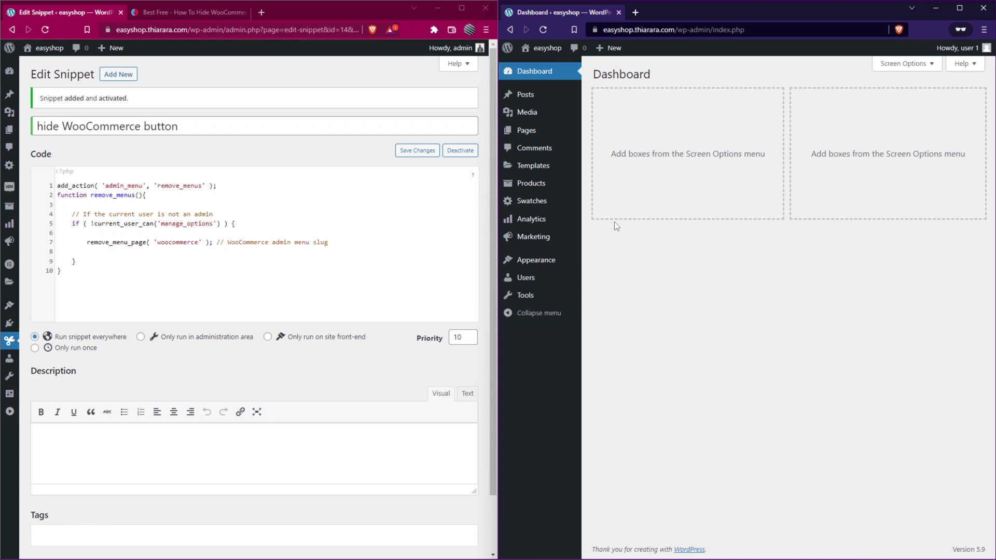
left_click(548, 50)
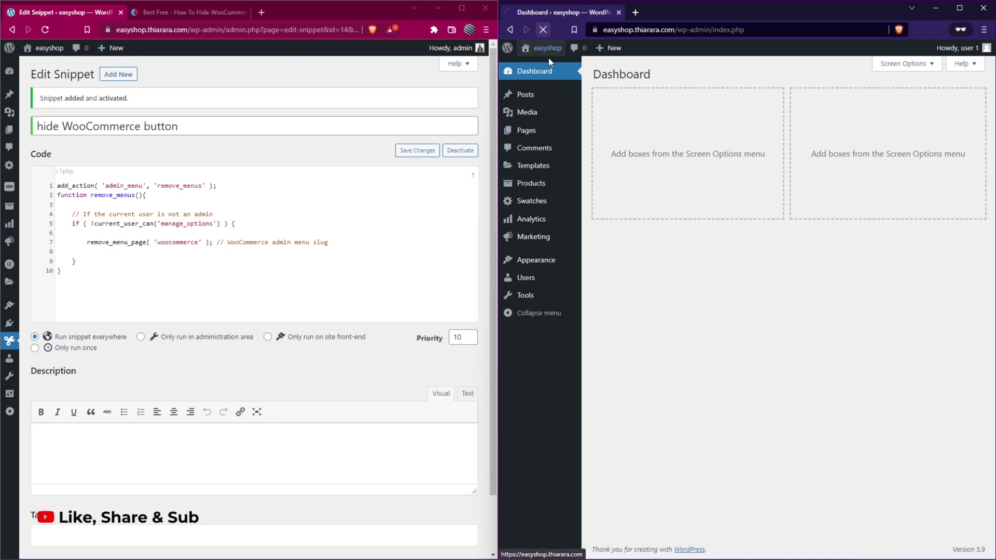
Deactivate then reactivate the snippet, reloading the dashboard each time to compare the WooCommerce menu.
left_click(452, 154)
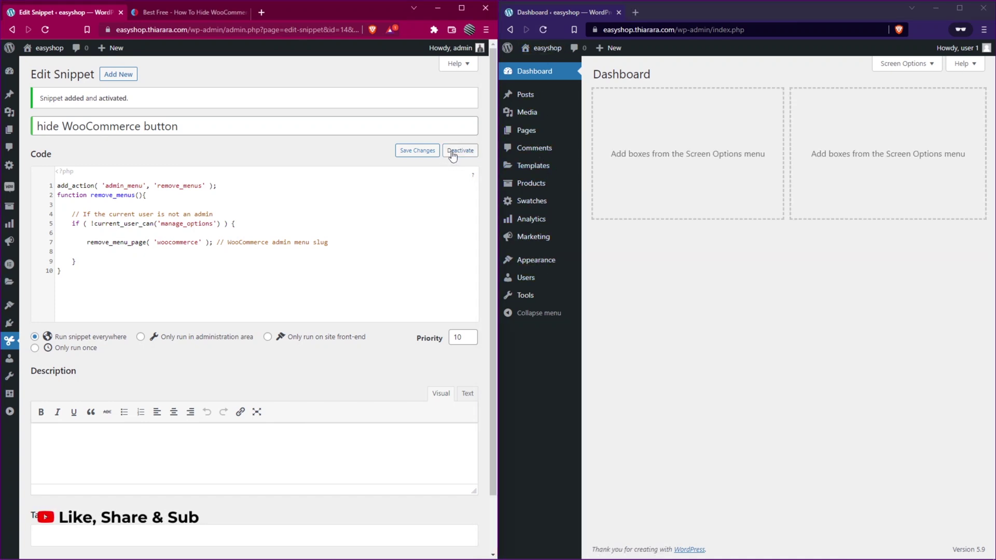
left_click(453, 154)
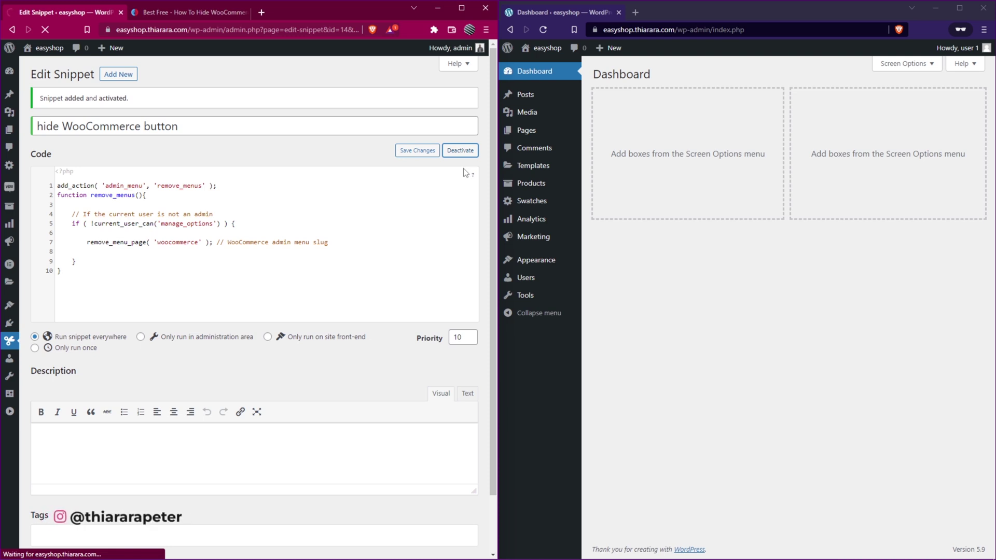
left_click(542, 30)
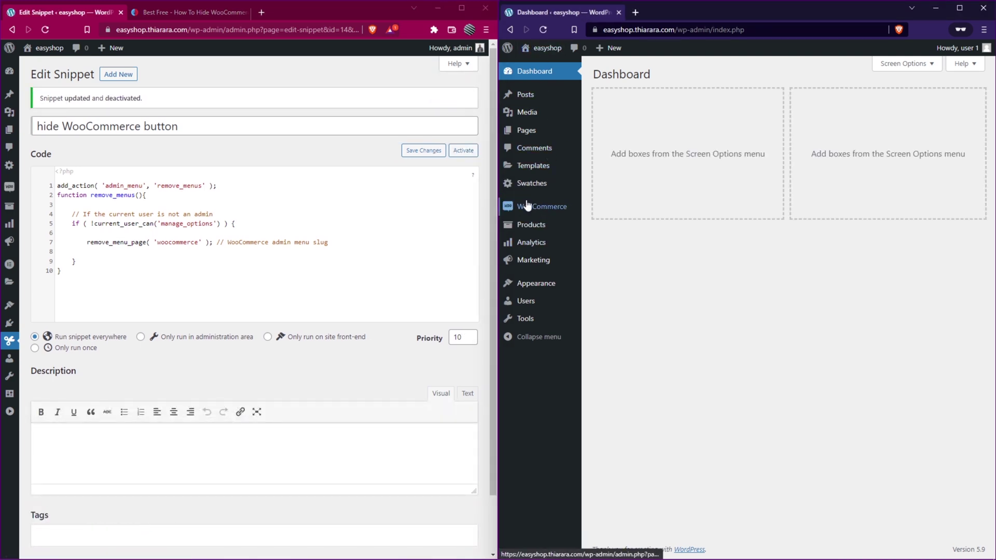
mouse_move(541, 210)
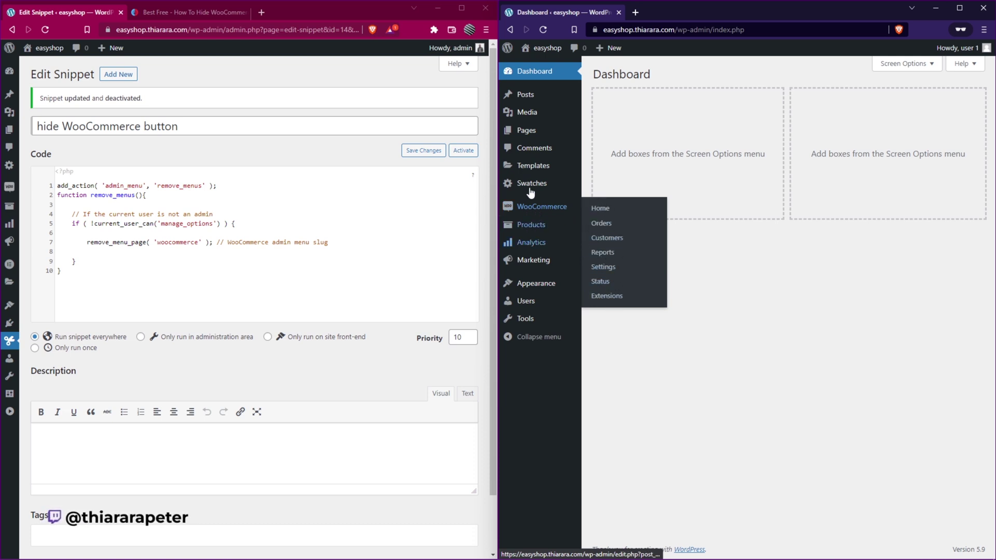
left_click(463, 152)
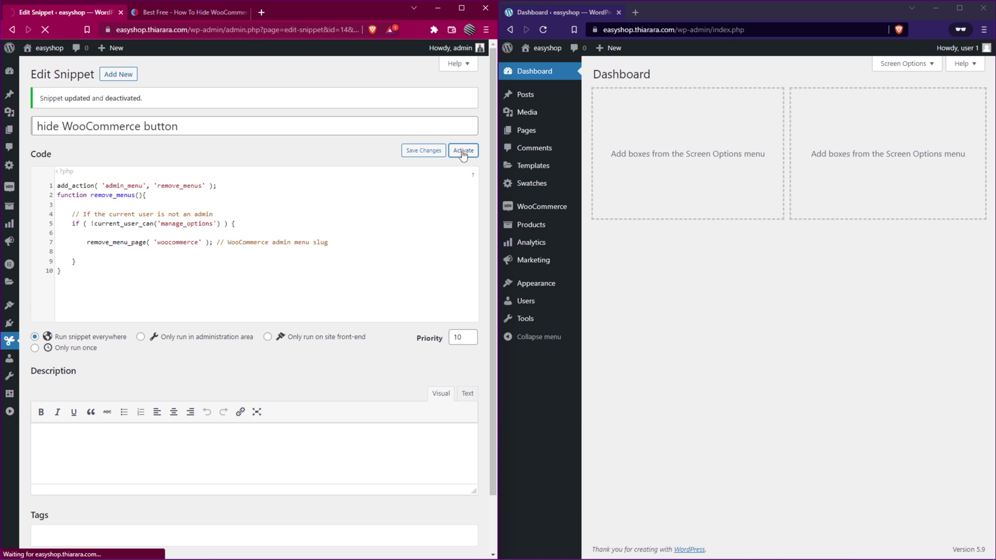
left_click(543, 30)
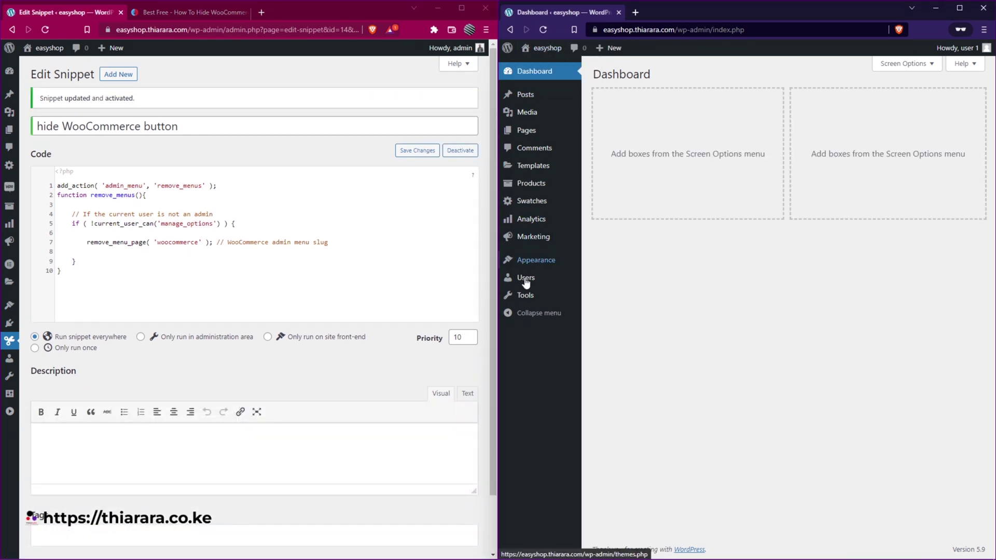